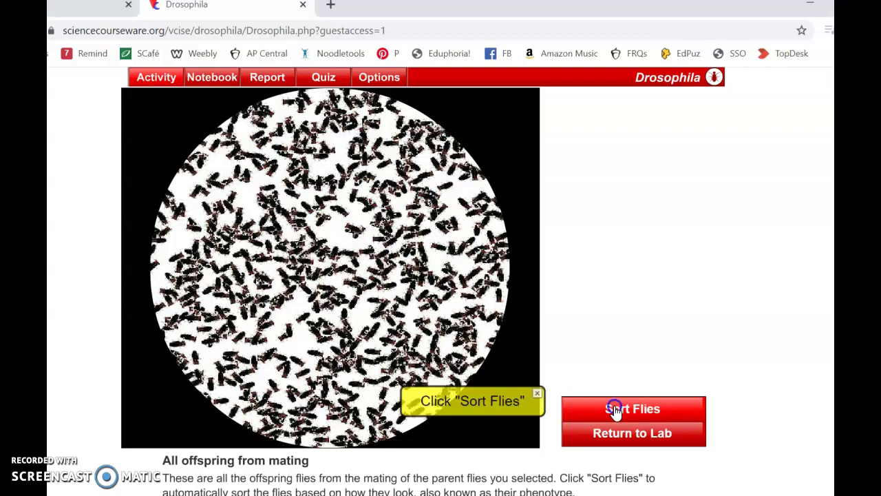
Sort Cross #1 offspring into 601 female and 618 male wild-type flies, then view a male close up.
{"action": "left_click", "coordinate": [616, 411]}
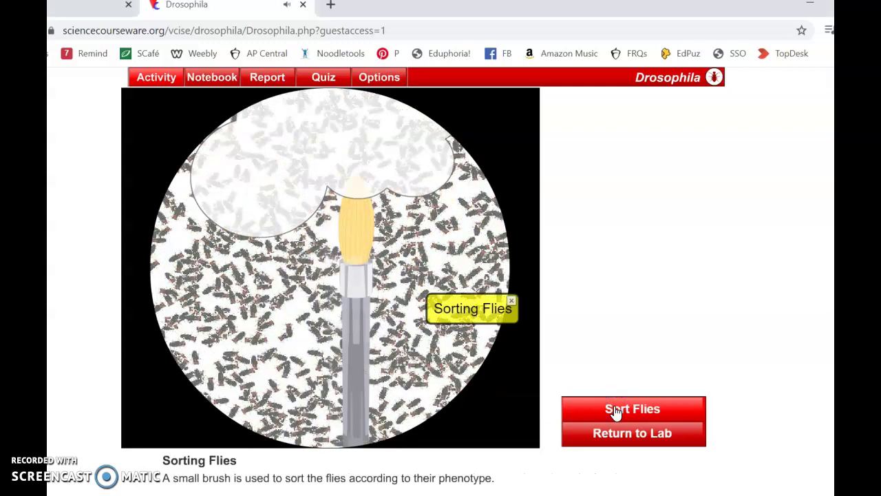
{"action": "left_click", "coordinate": [433, 259]}
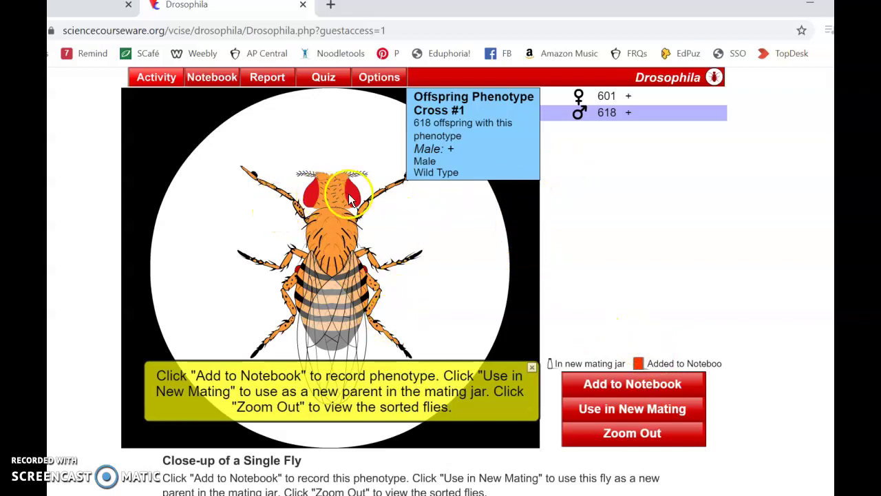
Add the wild-type male and a wild-type female to a new mating jar.
{"action": "left_click", "coordinate": [635, 410]}
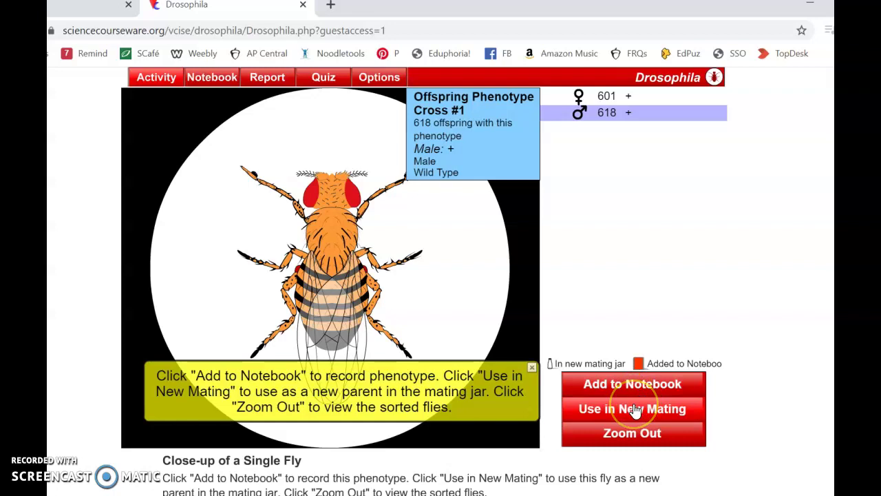
{"action": "left_click", "coordinate": [444, 338]}
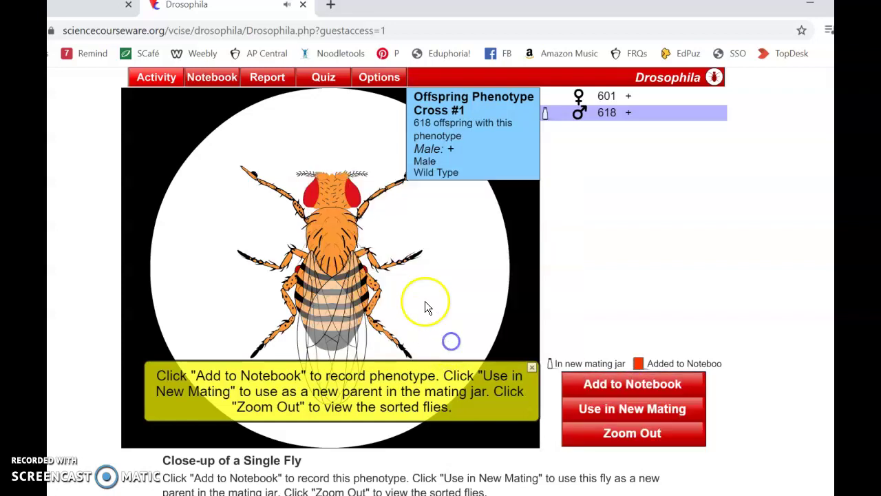
{"action": "left_click", "coordinate": [637, 435]}
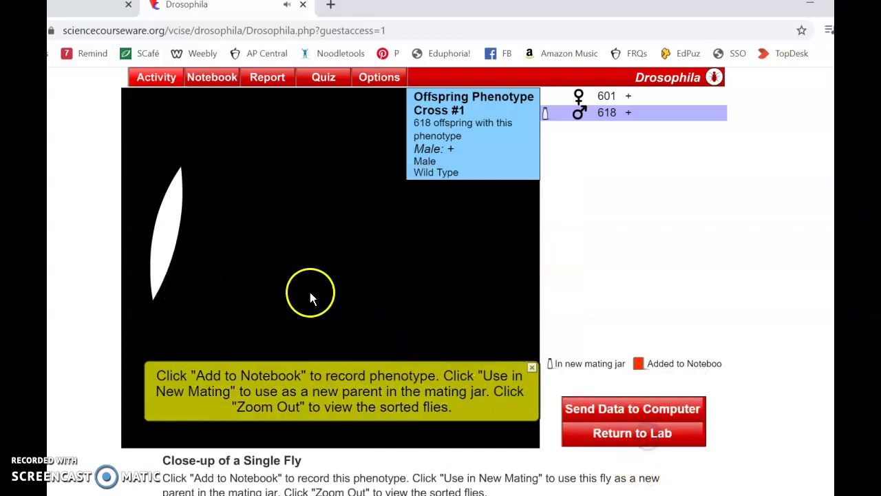
{"action": "left_click", "coordinate": [232, 262]}
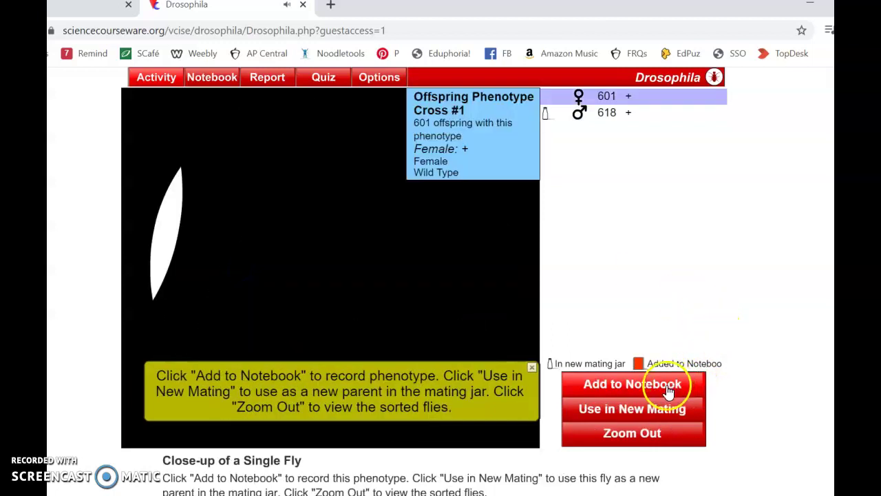
{"action": "left_click", "coordinate": [642, 413]}
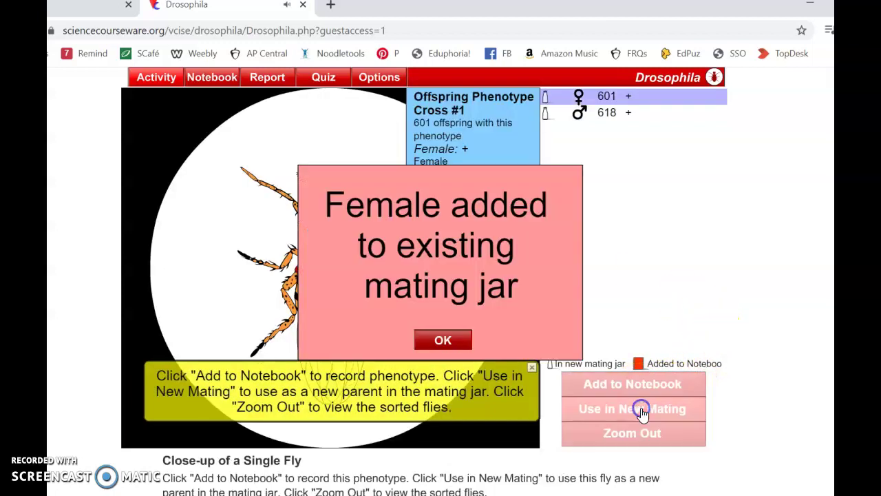
{"action": "left_click", "coordinate": [451, 339]}
Return to the lab bench and run the new mating to day 14.
{"action": "left_click", "coordinate": [658, 434]}
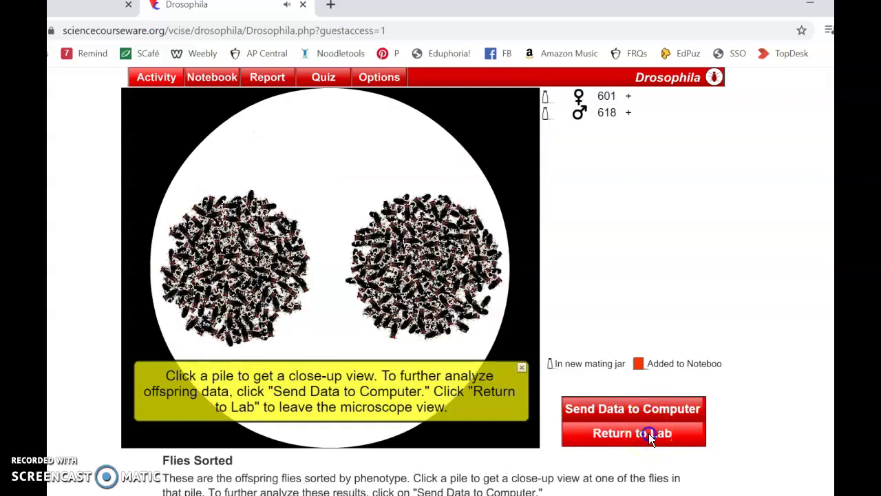
{"action": "left_click", "coordinate": [651, 433]}
{"action": "left_click", "coordinate": [408, 310]}
{"action": "left_click", "coordinate": [409, 311]}
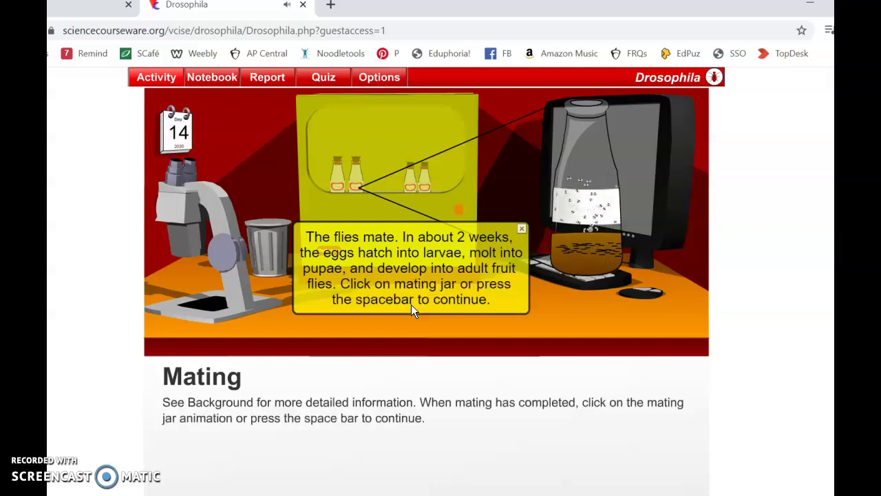
Take the second cross's jar from the incubator and sort its offspring by phenotype.
{"action": "left_click", "coordinate": [593, 222]}
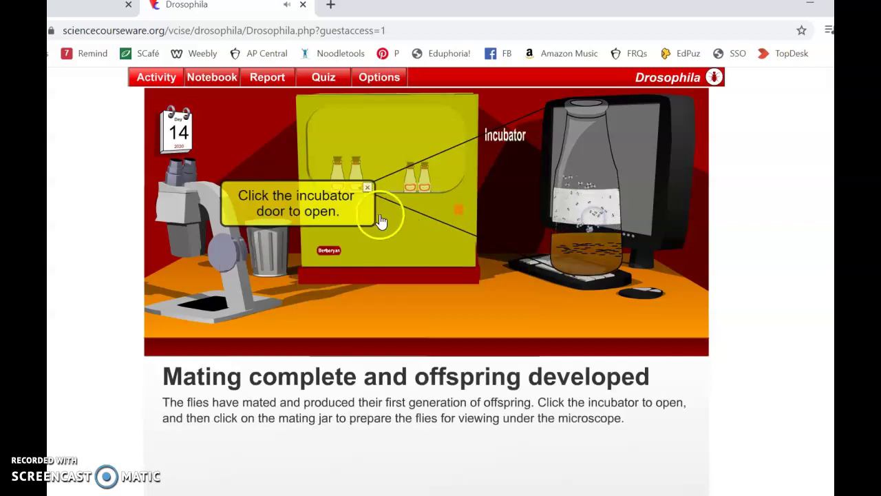
{"action": "left_click", "coordinate": [393, 227]}
{"action": "left_click", "coordinate": [356, 179]}
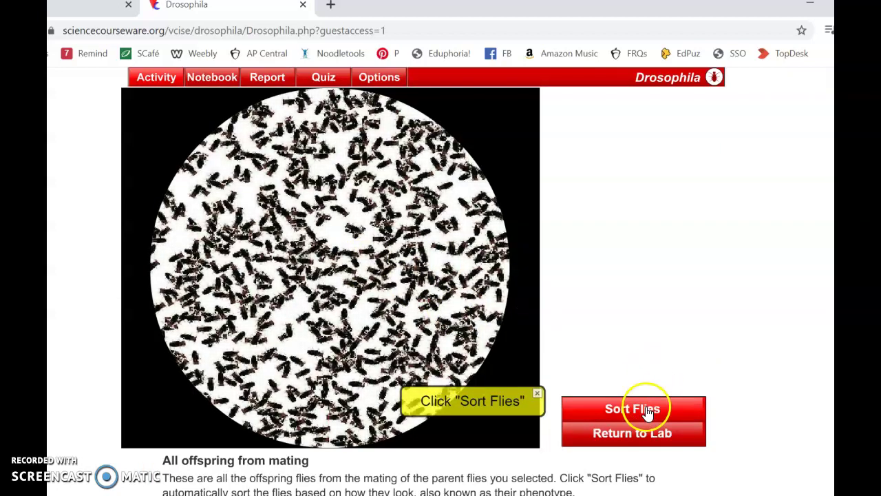
{"action": "left_click", "coordinate": [648, 410]}
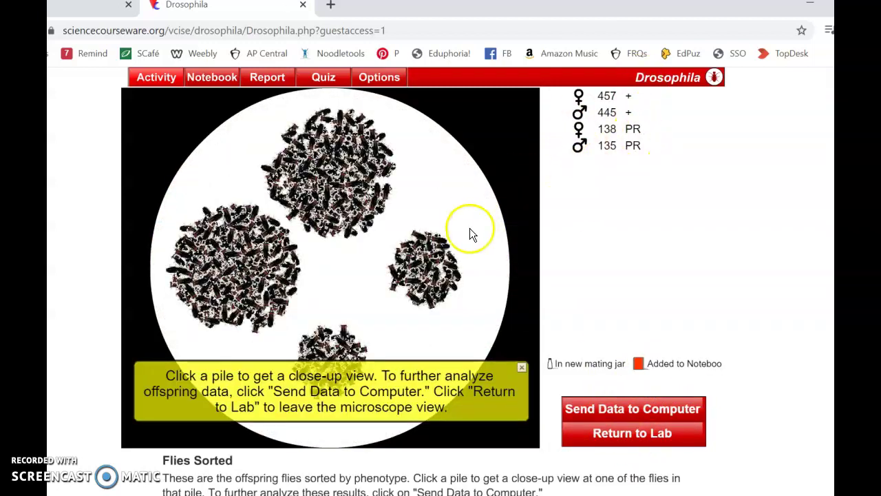
Inspect a purple-eyed female, then send the 457/445 wild-type and 138/135 purple-eyed counts to the computer.
{"action": "left_click", "coordinate": [430, 260]}
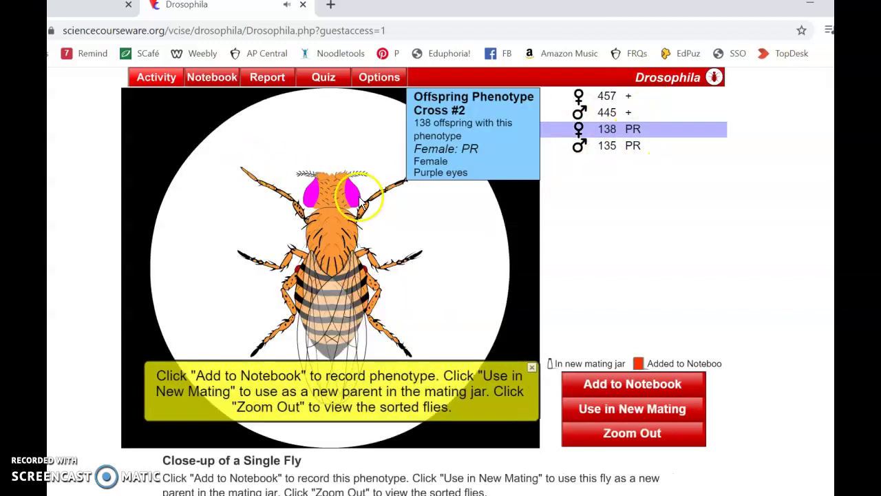
{"action": "left_click", "coordinate": [641, 434]}
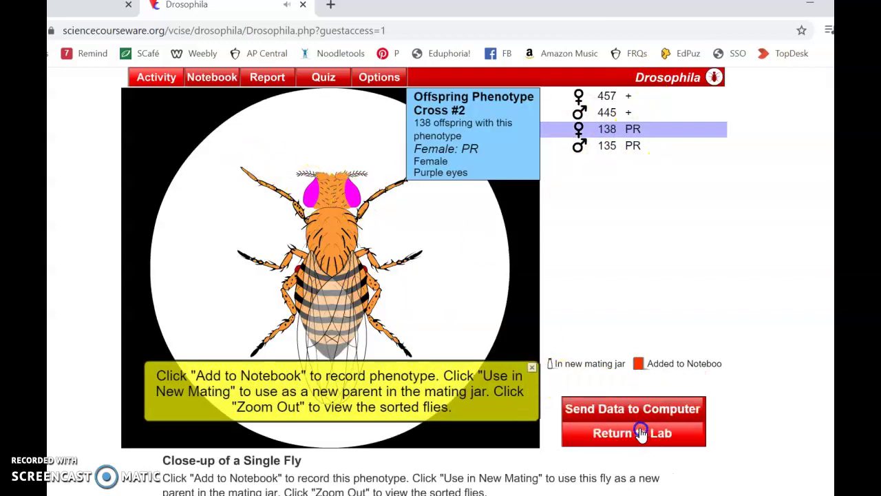
{"action": "left_click", "coordinate": [646, 413]}
{"action": "left_click", "coordinate": [389, 338]}
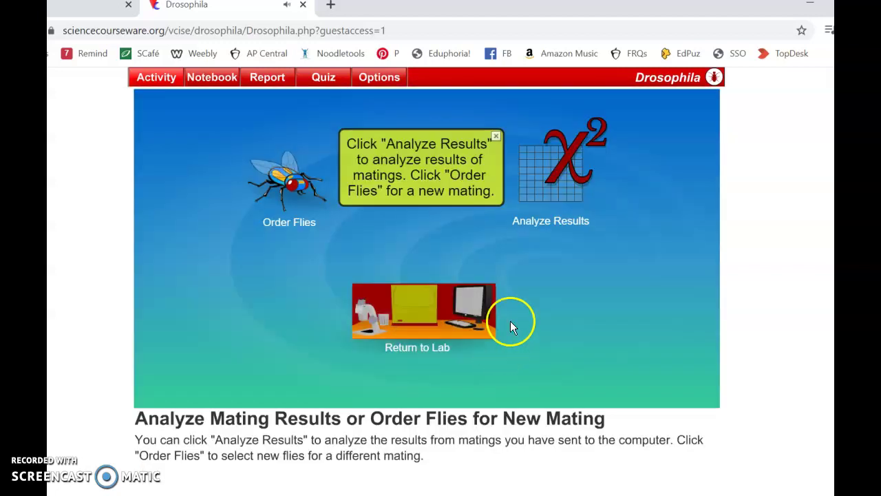
Ignore sex to pool 902 wild-type and 273 purple-eyed, start Chi Square Analysis, then switch to the lab notes.
{"action": "left_click", "coordinate": [544, 203]}
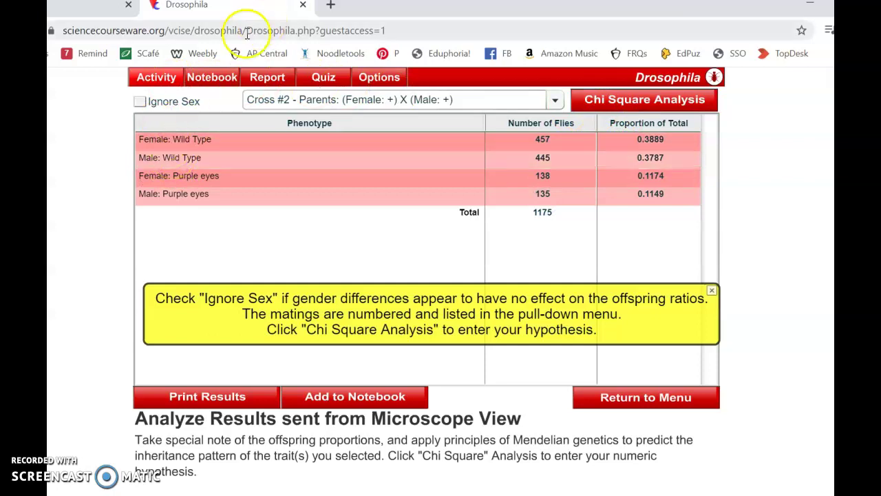
{"action": "left_click", "coordinate": [141, 100]}
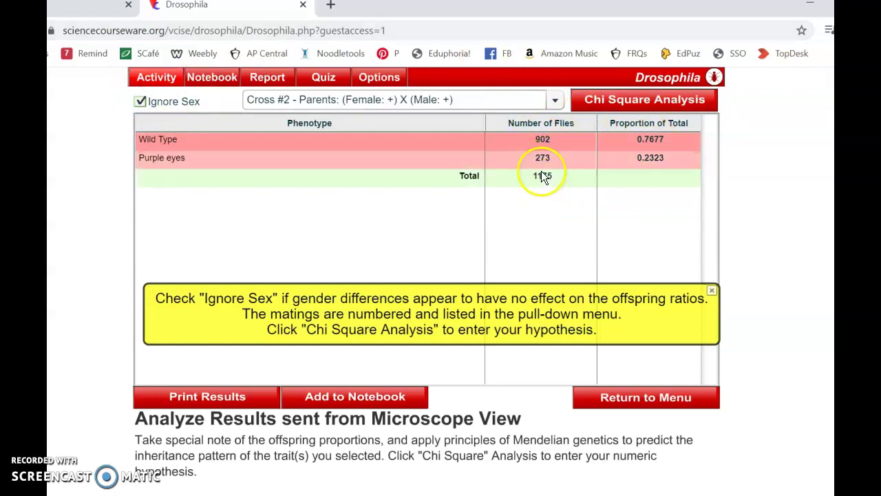
{"action": "left_click", "coordinate": [616, 101]}
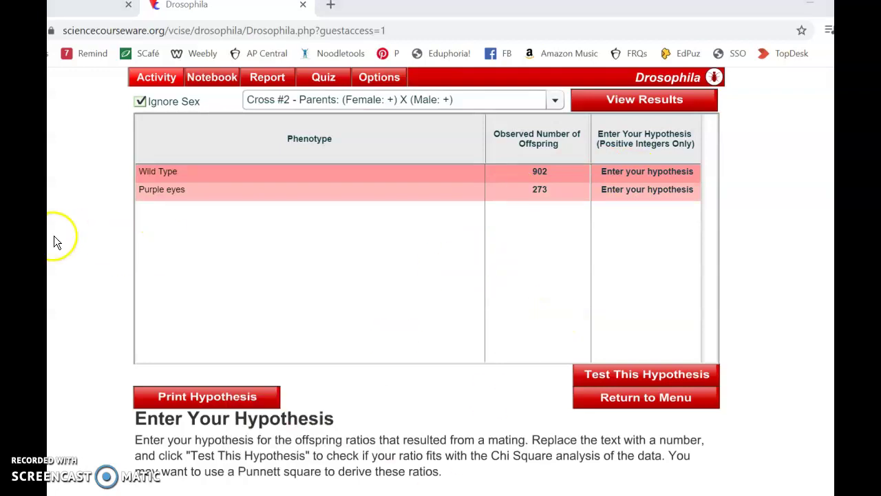
{"action": "key", "text": "alt+Tab"}
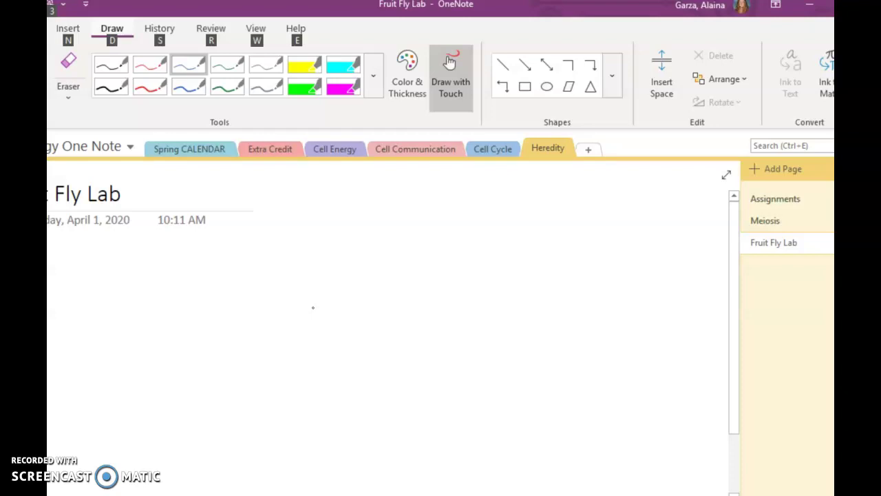
Draw a Bp × Bp Punnett square with cells BB, Bp, Bp and pp.
{"action": "mouse_move", "coordinate": [174, 247]}
{"action": "left_mouse_down"}
{"action": "mouse_move", "coordinate": [181, 278]}
{"action": "mouse_move", "coordinate": [190, 247]}
{"action": "left_mouse_up"}
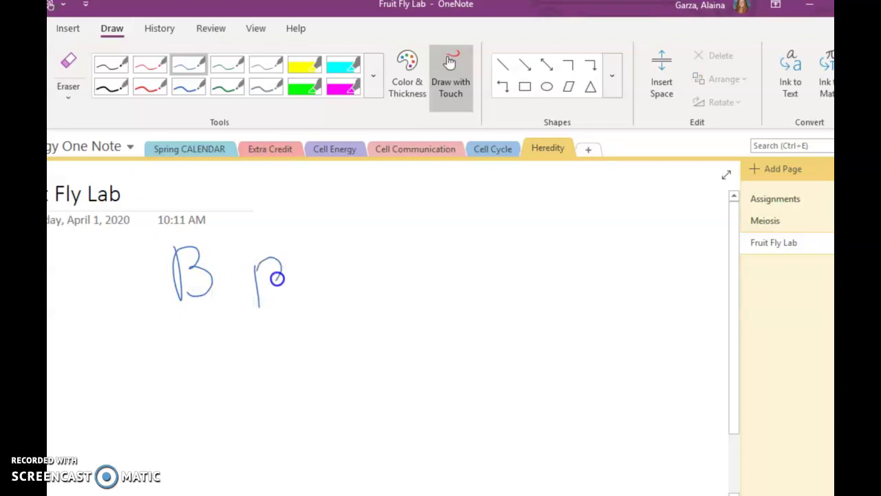
{"action": "left_click_drag", "start_coordinate": [274, 283], "coordinate": [256, 289]}
{"action": "left_click_drag", "start_coordinate": [179, 329], "coordinate": [177, 434]}
{"action": "mouse_move", "coordinate": [187, 332]}
{"action": "left_mouse_down"}
{"action": "mouse_move", "coordinate": [332, 325]}
{"action": "mouse_move", "coordinate": [309, 445]}
{"action": "left_mouse_up"}
{"action": "left_click_drag", "start_coordinate": [172, 427], "coordinate": [307, 433]}
{"action": "left_click_drag", "start_coordinate": [182, 366], "coordinate": [315, 371]}
{"action": "left_click_drag", "start_coordinate": [257, 316], "coordinate": [248, 427]}
{"action": "mouse_move", "coordinate": [115, 328]}
{"action": "left_mouse_down"}
{"action": "mouse_move", "coordinate": [129, 366]}
{"action": "mouse_move", "coordinate": [131, 346]}
{"action": "mouse_move", "coordinate": [152, 349]}
{"action": "left_mouse_up"}
{"action": "mouse_move", "coordinate": [123, 407]}
{"action": "left_mouse_down"}
{"action": "mouse_move", "coordinate": [126, 438]}
{"action": "mouse_move", "coordinate": [148, 401]}
{"action": "left_mouse_up"}
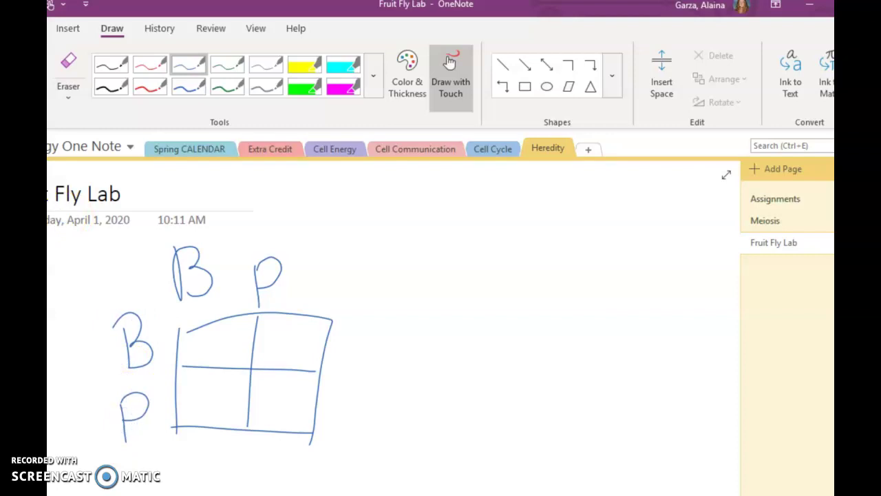
{"action": "mouse_move", "coordinate": [194, 329]}
{"action": "left_mouse_down"}
{"action": "mouse_move", "coordinate": [199, 360]}
{"action": "mouse_move", "coordinate": [221, 359]}
{"action": "left_mouse_up"}
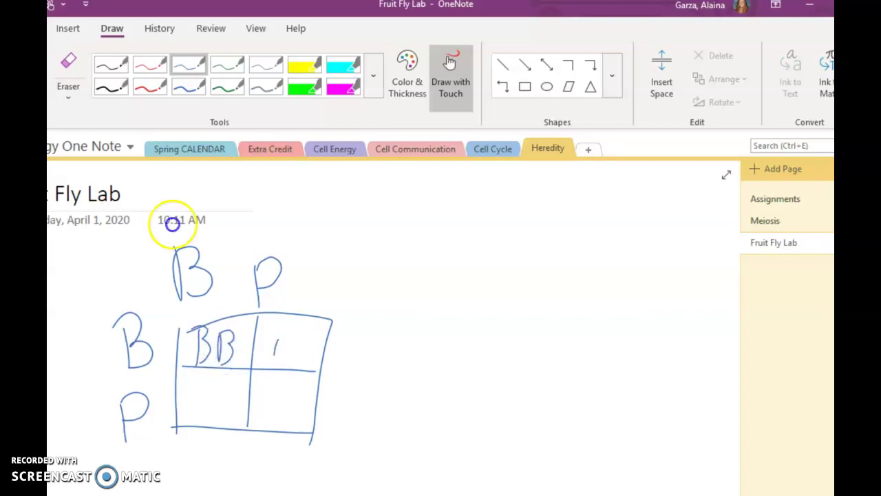
{"action": "mouse_move", "coordinate": [273, 356]}
{"action": "left_mouse_down"}
{"action": "mouse_move", "coordinate": [280, 328]}
{"action": "mouse_move", "coordinate": [272, 352]}
{"action": "left_mouse_up"}
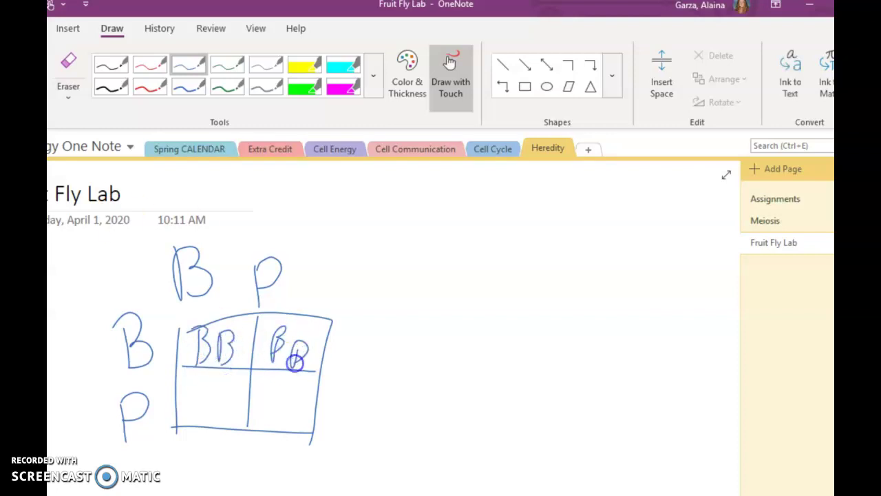
{"action": "mouse_move", "coordinate": [181, 383]}
{"action": "left_mouse_down"}
{"action": "mouse_move", "coordinate": [183, 417]}
{"action": "mouse_move", "coordinate": [203, 393]}
{"action": "mouse_move", "coordinate": [187, 419]}
{"action": "mouse_move", "coordinate": [227, 400]}
{"action": "mouse_move", "coordinate": [275, 404]}
{"action": "mouse_move", "coordinate": [263, 416]}
{"action": "left_mouse_up"}
{"action": "left_click_drag", "start_coordinate": [292, 404], "coordinate": [291, 434]}
Write the predicted ratio of 75% brown and 25% purple beside the square.
{"action": "left_click_drag", "start_coordinate": [355, 273], "coordinate": [376, 336]}
{"action": "mouse_move", "coordinate": [430, 261]}
{"action": "left_mouse_down"}
{"action": "mouse_move", "coordinate": [416, 282]}
{"action": "mouse_move", "coordinate": [412, 330]}
{"action": "left_mouse_up"}
{"action": "mouse_move", "coordinate": [464, 263]}
{"action": "left_mouse_down"}
{"action": "mouse_move", "coordinate": [456, 324]}
{"action": "mouse_move", "coordinate": [476, 316]}
{"action": "left_mouse_up"}
{"action": "left_click_drag", "start_coordinate": [517, 263], "coordinate": [532, 317]}
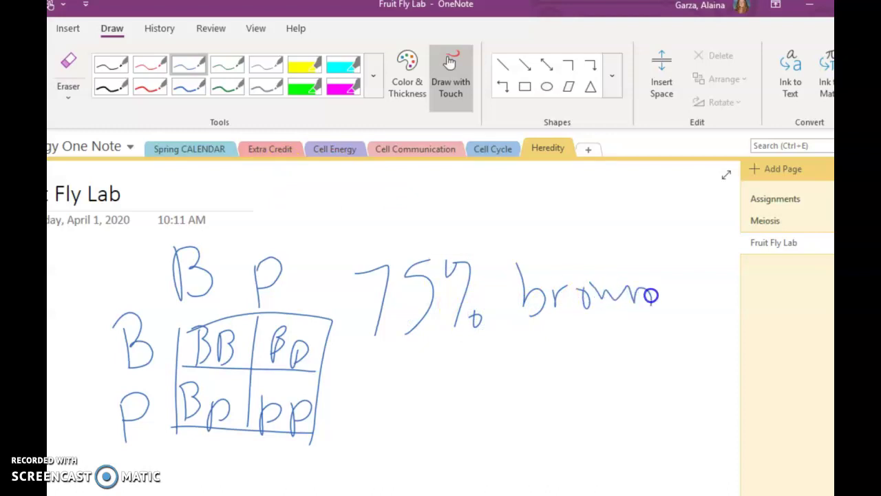
{"action": "left_click_drag", "start_coordinate": [651, 295], "coordinate": [652, 305]}
{"action": "mouse_move", "coordinate": [370, 367]}
{"action": "left_mouse_down"}
{"action": "mouse_move", "coordinate": [368, 407]}
{"action": "mouse_move", "coordinate": [390, 407]}
{"action": "left_mouse_up"}
{"action": "mouse_move", "coordinate": [409, 358]}
{"action": "left_mouse_down"}
{"action": "mouse_move", "coordinate": [433, 379]}
{"action": "mouse_move", "coordinate": [411, 407]}
{"action": "left_mouse_up"}
{"action": "mouse_move", "coordinate": [456, 360]}
{"action": "left_mouse_down"}
{"action": "mouse_move", "coordinate": [480, 390]}
{"action": "mouse_move", "coordinate": [474, 416]}
{"action": "mouse_move", "coordinate": [509, 390]}
{"action": "mouse_move", "coordinate": [538, 403]}
{"action": "left_mouse_up"}
{"action": "mouse_move", "coordinate": [534, 362]}
{"action": "left_mouse_down"}
{"action": "mouse_move", "coordinate": [537, 389]}
{"action": "mouse_move", "coordinate": [570, 366]}
{"action": "mouse_move", "coordinate": [604, 376]}
{"action": "left_mouse_up"}
{"action": "mouse_move", "coordinate": [612, 365]}
{"action": "left_mouse_down"}
{"action": "mouse_move", "coordinate": [615, 380]}
{"action": "mouse_move", "coordinate": [628, 366]}
{"action": "mouse_move", "coordinate": [648, 377]}
{"action": "mouse_move", "coordinate": [662, 372]}
{"action": "left_mouse_up"}
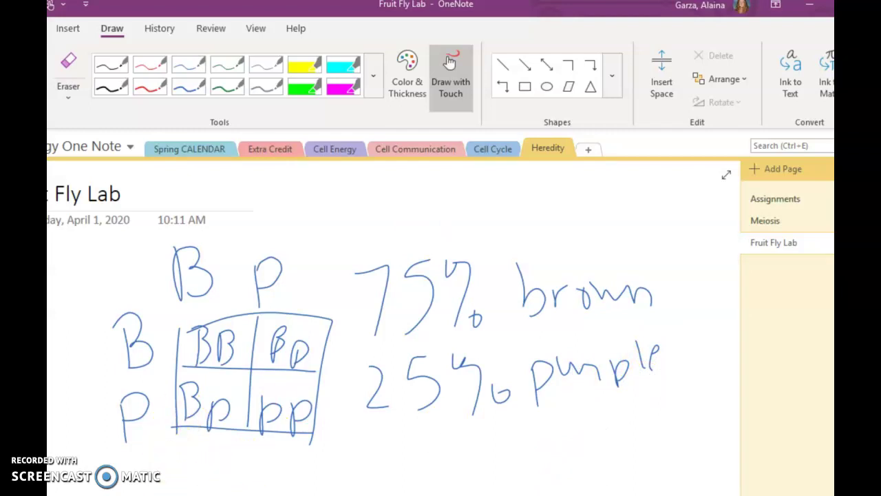
{"action": "key", "text": "alt+Tab"}
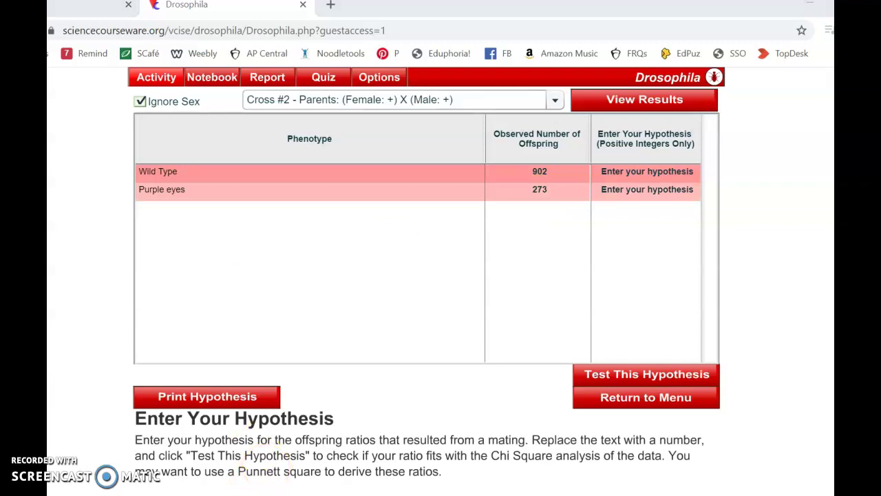
In Calculator, add 902 and 273 to get a total of 1,175 offspring.
{"action": "double_click", "coordinate": [571, 82]}
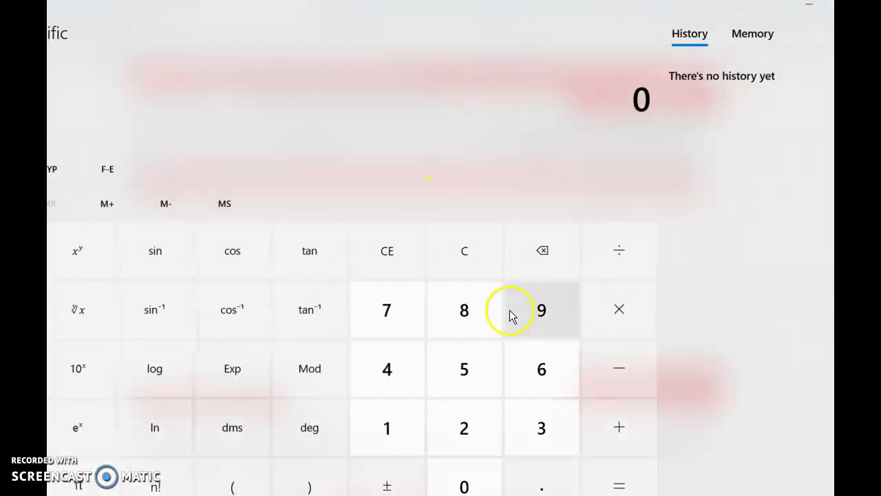
{"action": "left_click", "coordinate": [520, 320]}
{"action": "left_click", "coordinate": [464, 479]}
{"action": "left_click", "coordinate": [451, 427]}
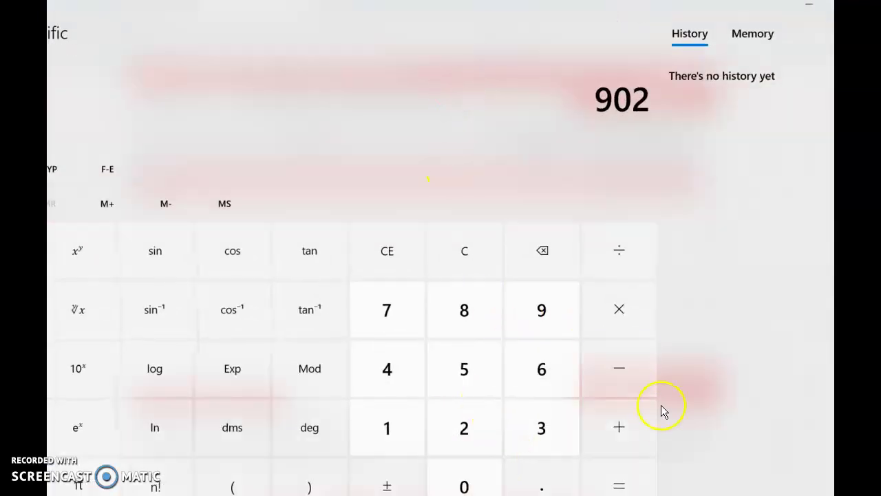
{"action": "left_click", "coordinate": [613, 427]}
{"action": "left_click", "coordinate": [453, 425]}
{"action": "left_click", "coordinate": [413, 324]}
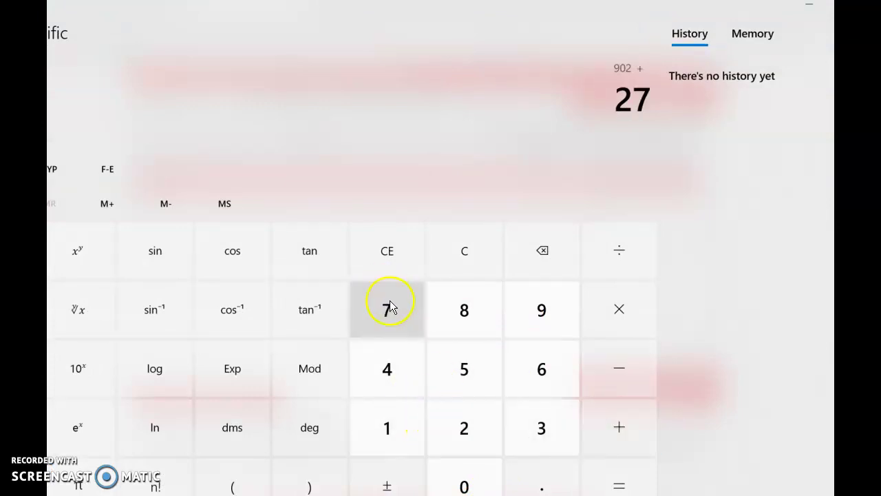
{"action": "left_click", "coordinate": [534, 430]}
{"action": "left_click", "coordinate": [617, 429]}
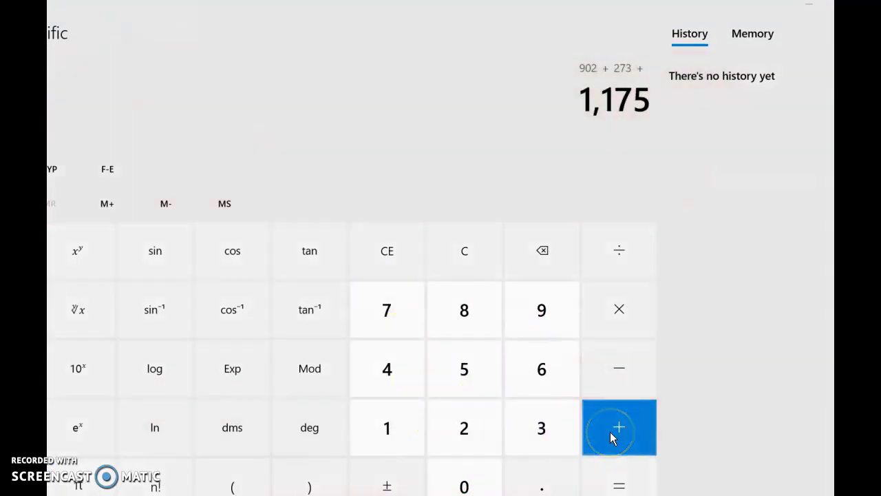
{"action": "key", "text": "alt+Tab"}
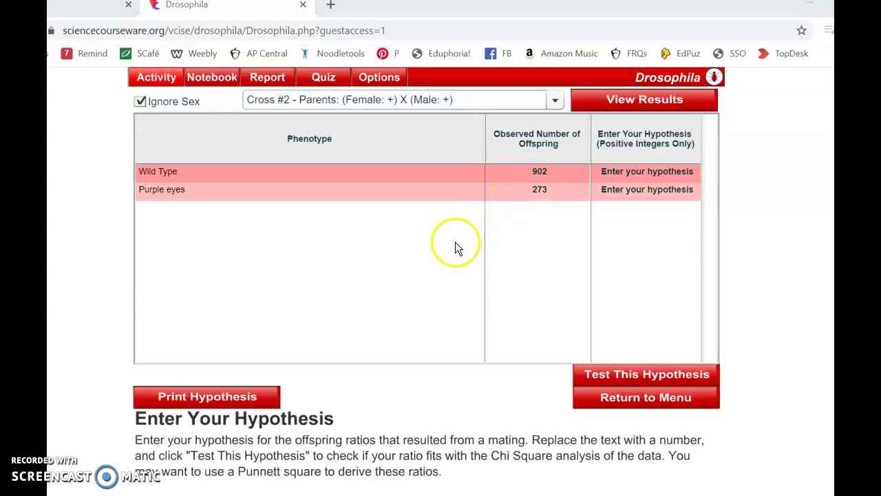
{"action": "key", "text": "alt+Tab"}
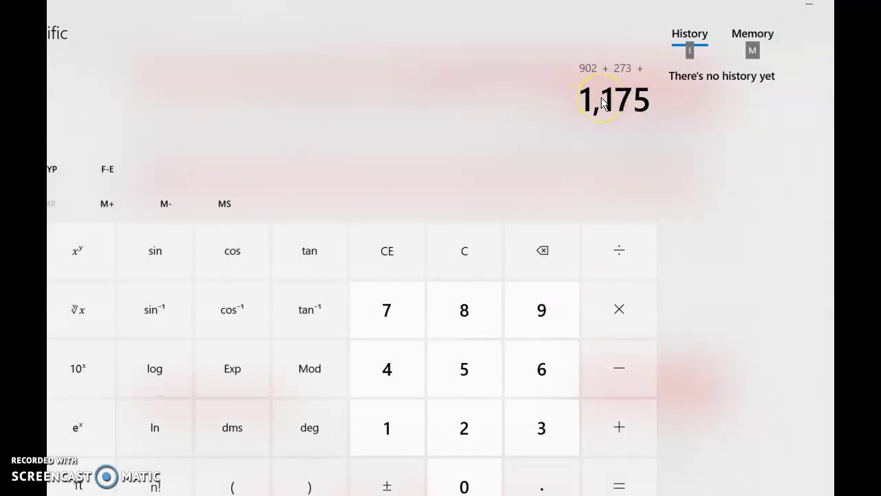
Multiply 1,175 by 0.75 to get 881.25 expected wild-type flies.
{"action": "left_click", "coordinate": [632, 309]}
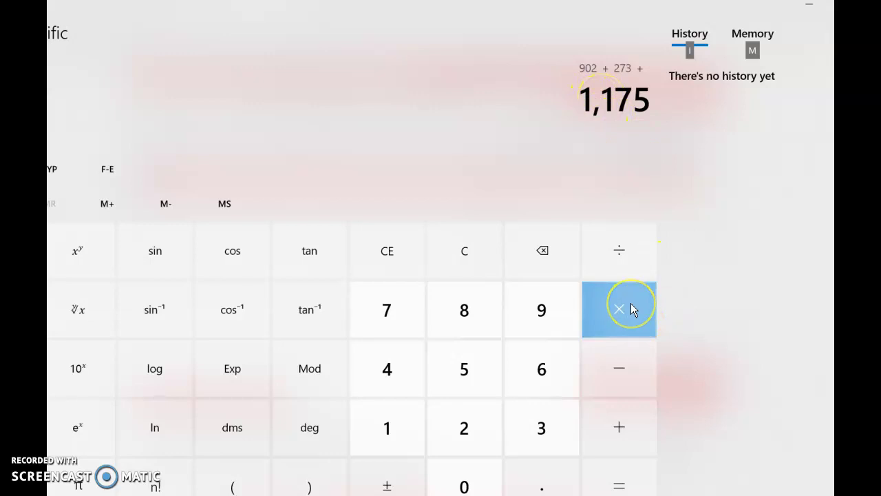
{"action": "left_click", "coordinate": [513, 468]}
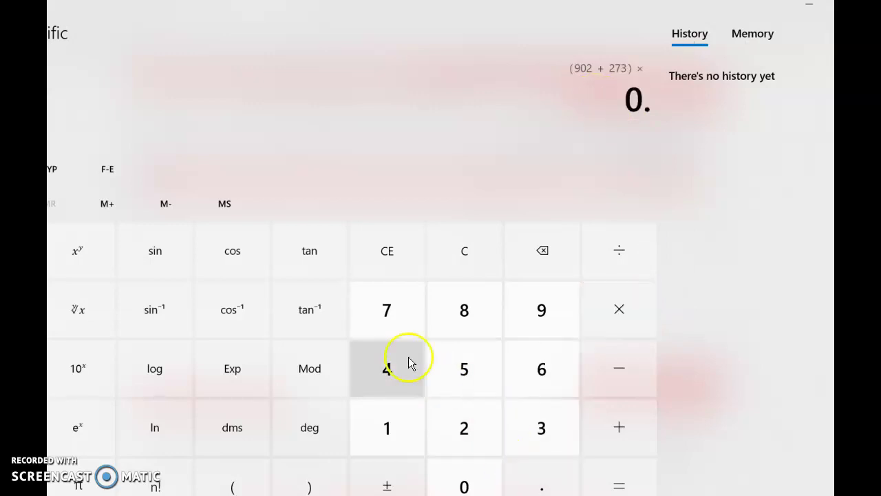
{"action": "left_click", "coordinate": [399, 329]}
{"action": "left_click", "coordinate": [441, 375]}
{"action": "left_click", "coordinate": [606, 475]}
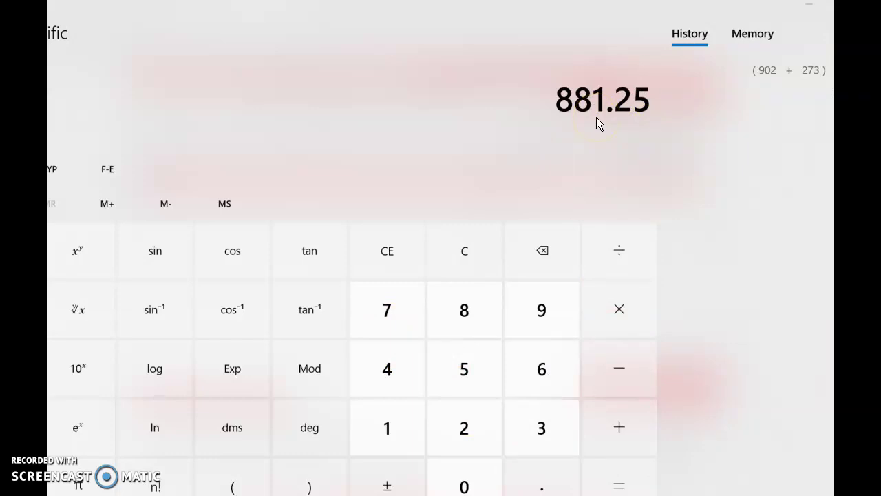
{"action": "key", "text": "alt+Tab"}
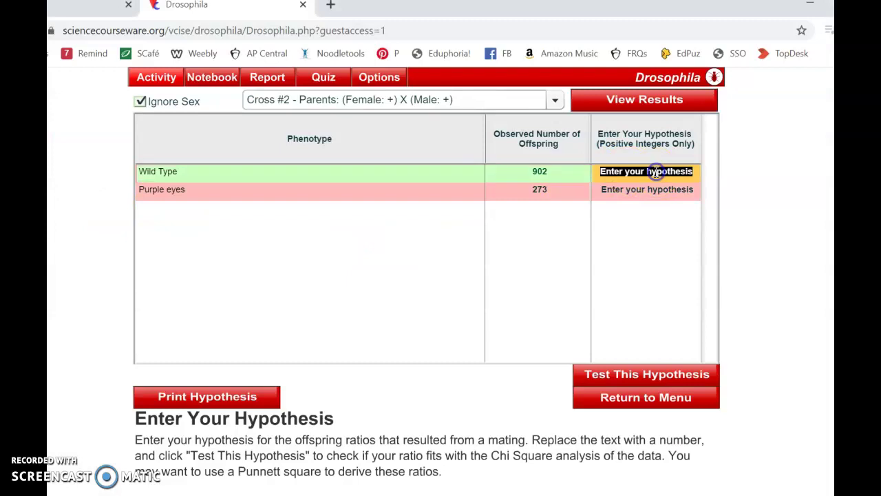
Enter 881 as the Wild Type hypothesis value.
{"action": "type", "text": "881"}
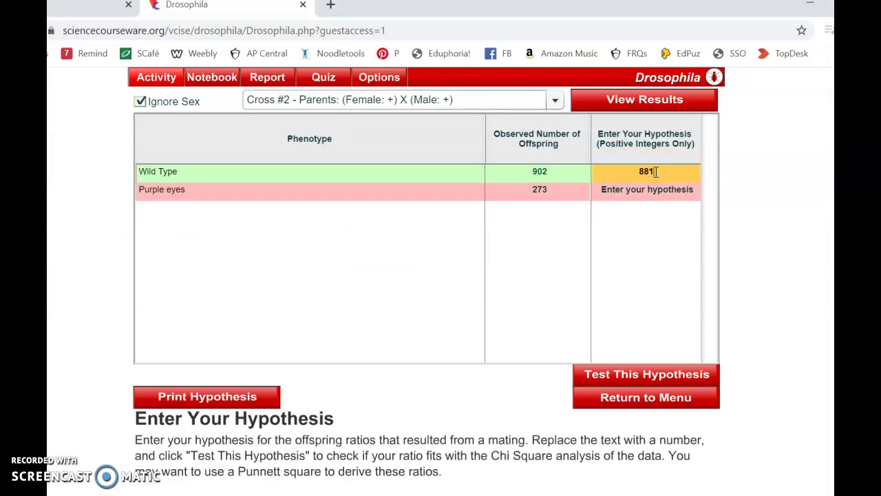
{"action": "type", "text": "25"}
{"action": "left_click", "coordinate": [722, 217]}
{"action": "left_click", "coordinate": [664, 171]}
{"action": "left_click", "coordinate": [635, 195]}
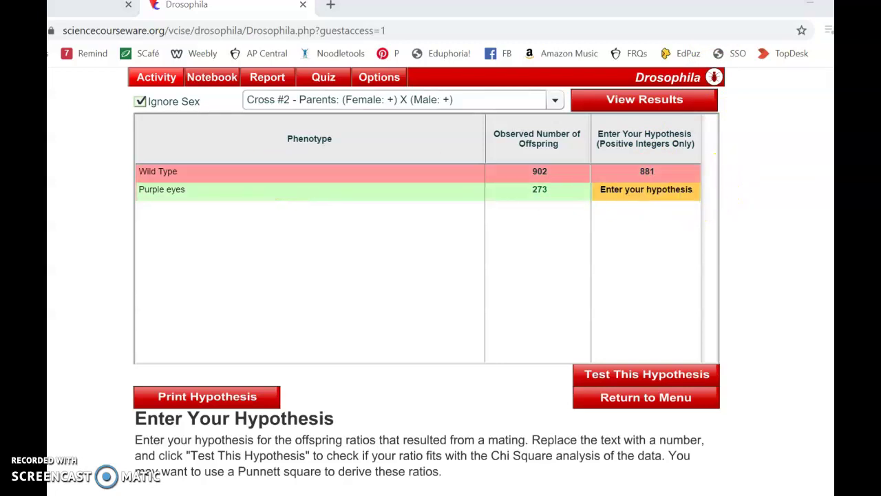
Compute 1175 × 0.25 in Calculator, giving 293.75 expected purple-eyed flies.
{"action": "key", "text": "alt+Tab"}
{"action": "double_click", "coordinate": [374, 423]}
{"action": "left_click", "coordinate": [417, 334]}
{"action": "left_click", "coordinate": [458, 351]}
{"action": "left_click", "coordinate": [619, 309]}
{"action": "left_click", "coordinate": [537, 478]}
{"action": "left_click", "coordinate": [464, 427]}
{"action": "left_click", "coordinate": [459, 373]}
{"action": "left_click", "coordinate": [619, 484]}
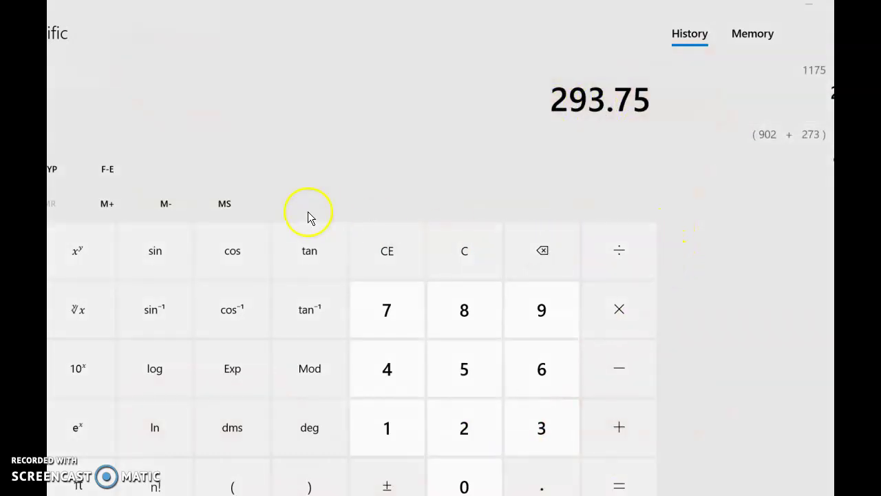
{"action": "key", "text": "alt+Tab"}
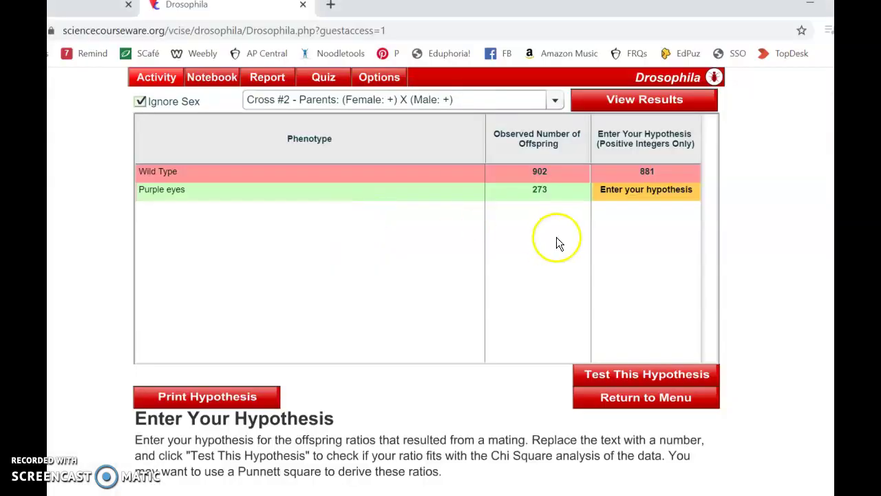
Enter 294 as the Purple eyes hypothesis value.
{"action": "left_click", "coordinate": [638, 190]}
{"action": "type", "text": "29"}
{"action": "left_click", "coordinate": [690, 180]}
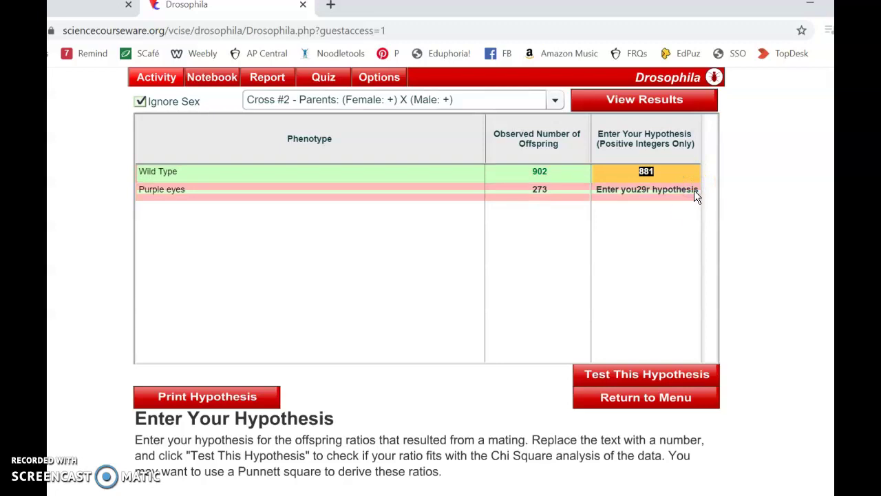
{"action": "left_click", "coordinate": [695, 192]}
{"action": "type", "text": "294"}
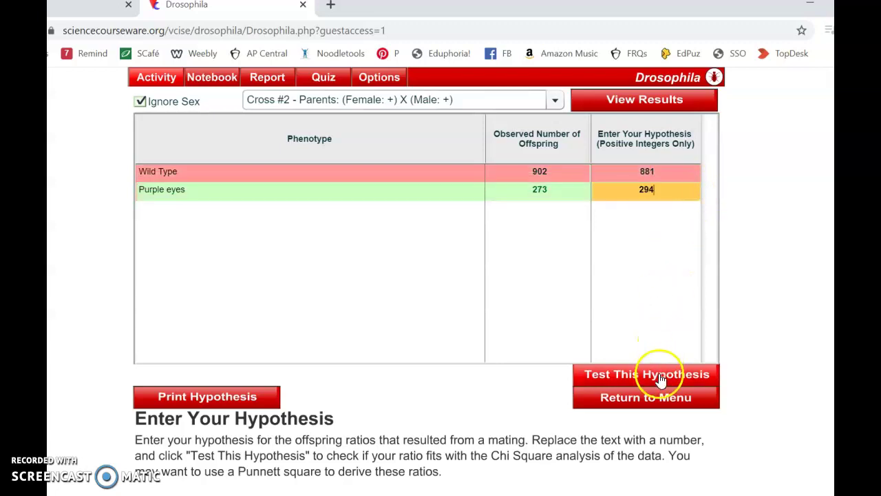
Test the 881/294 hypothesis and highlight the chi-square statistic of 2.0006.
{"action": "left_click", "coordinate": [637, 375]}
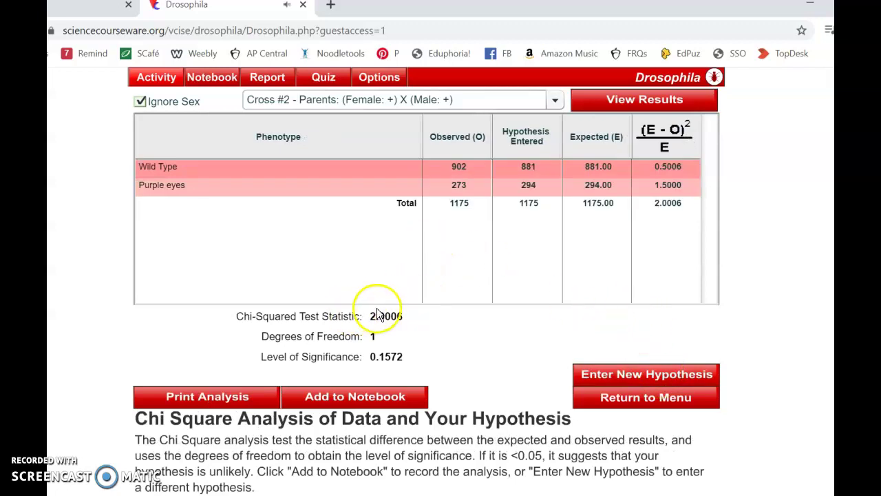
{"action": "left_click_drag", "start_coordinate": [371, 316], "coordinate": [387, 316]}
{"action": "left_click", "coordinate": [461, 321]}
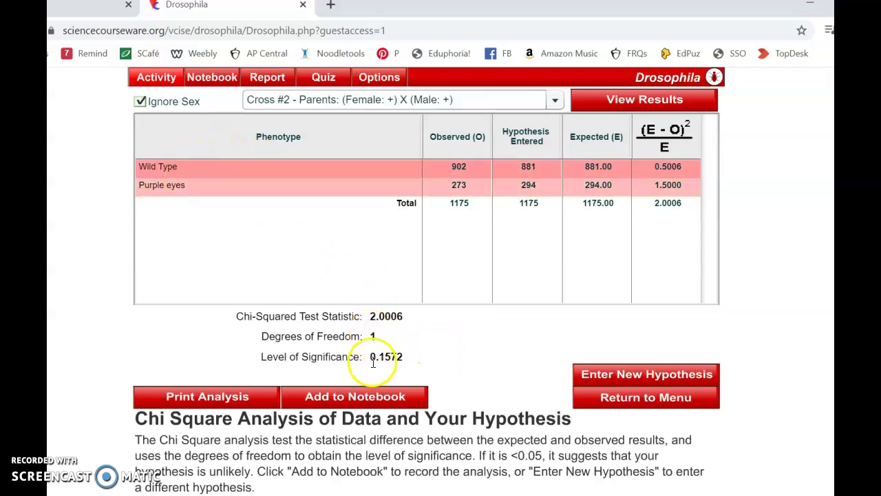
Highlight the 0.1572 significance level, then bring up the chi-square chart image.
{"action": "left_click_drag", "start_coordinate": [367, 356], "coordinate": [406, 357]}
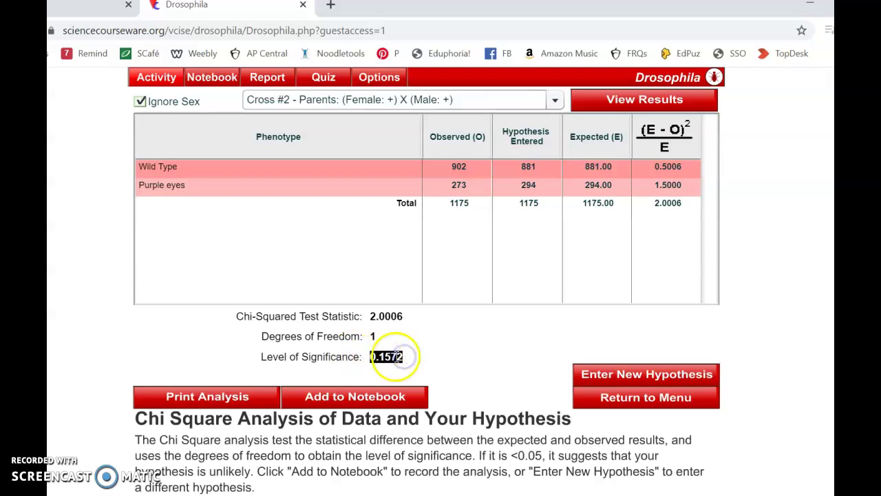
{"action": "left_click", "coordinate": [371, 317]}
{"action": "left_click", "coordinate": [374, 334]}
{"action": "left_click", "coordinate": [427, 346]}
{"action": "left_click", "coordinate": [398, 346]}
{"action": "key", "text": "alt+Tab"}
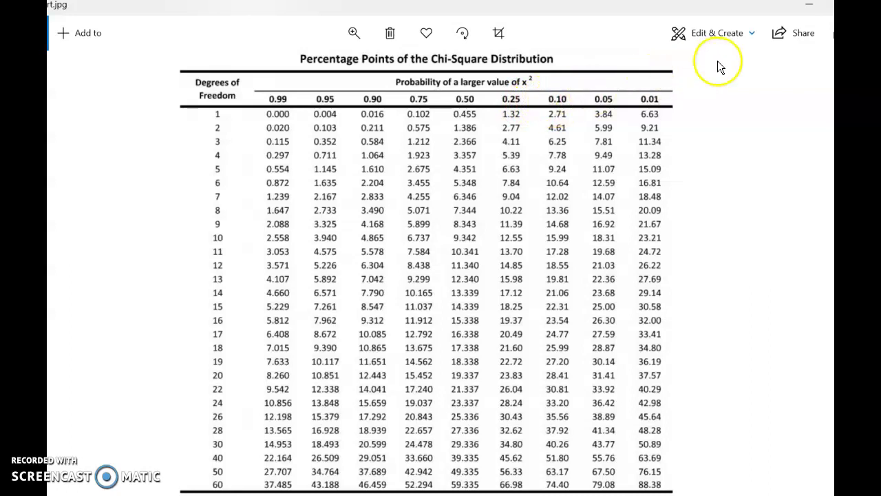
Draw a blue freehand line down the chart between the 0.10 and 0.05 columns.
{"action": "left_click", "coordinate": [733, 43]}
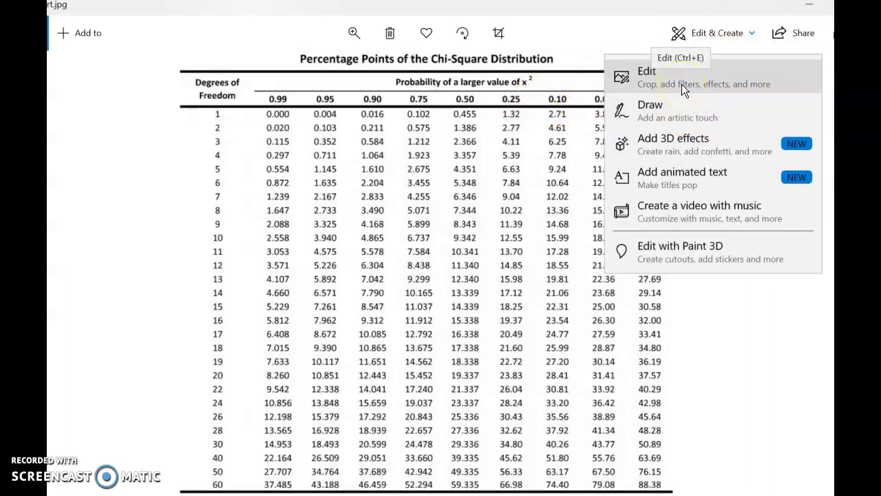
{"action": "left_click", "coordinate": [683, 110]}
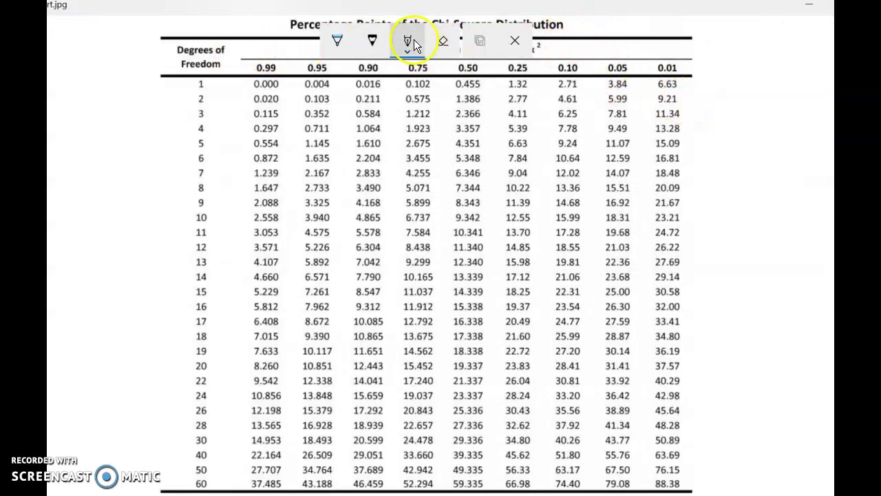
{"action": "left_click_drag", "start_coordinate": [591, 43], "coordinate": [593, 481]}
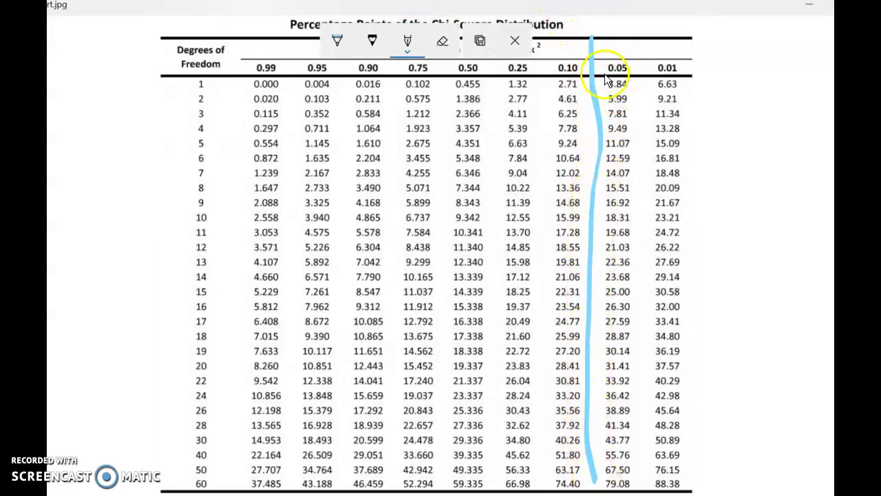